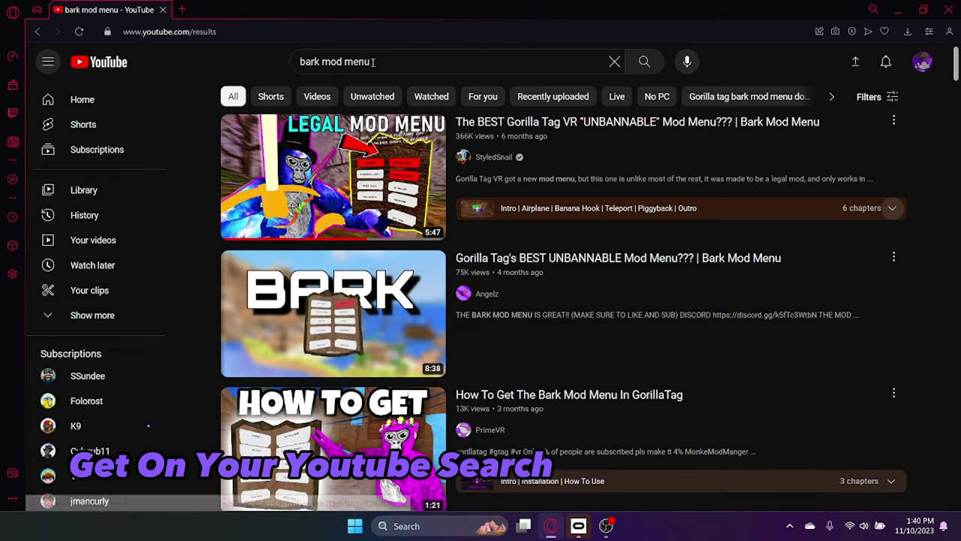
- Open StyledSnail's top Bark Mod Menu search result and pause the video
left_click_drag(373, 61, 313, 64)
left_click(242, 154)
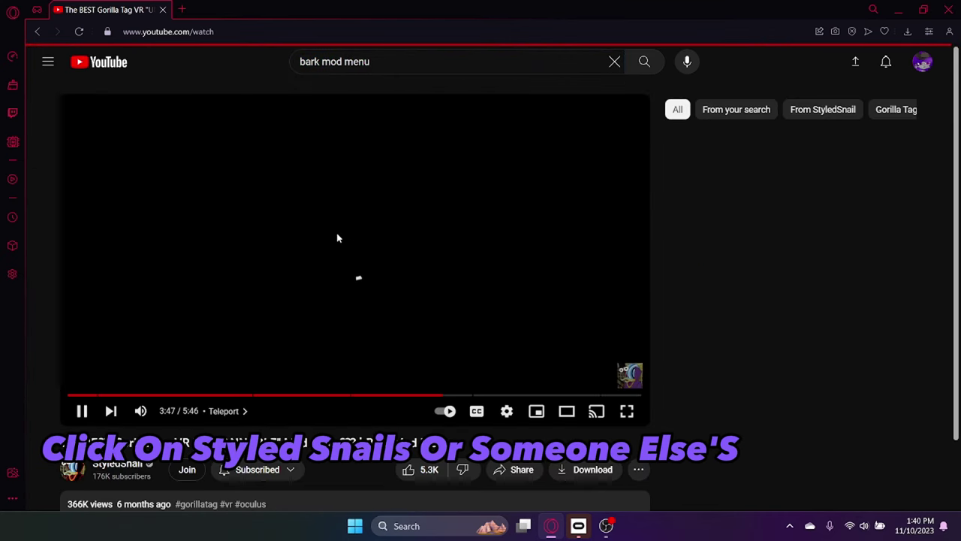
left_click(83, 411)
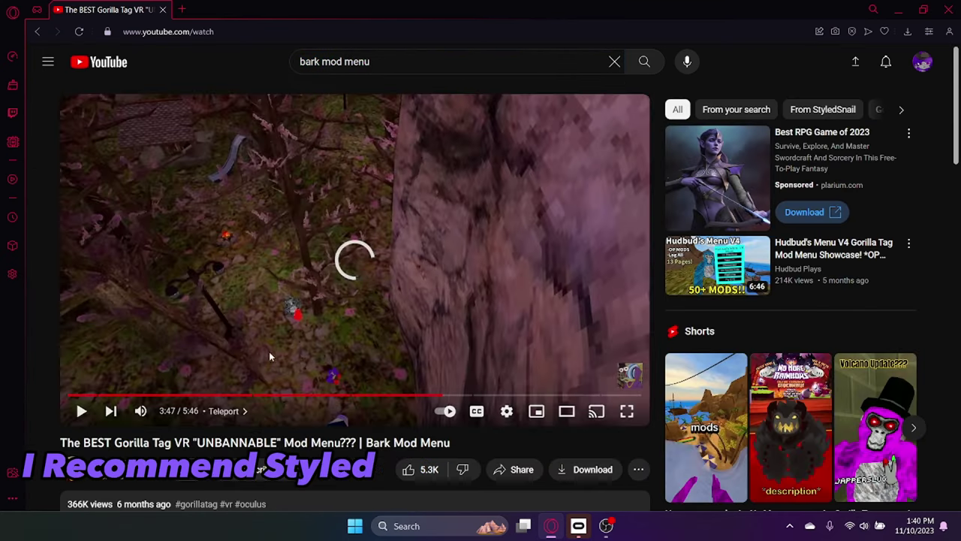
- Expand the video description and highlight its GitHub download line
scroll(269, 351, "down", 2)
left_click(214, 330)
scroll(214, 330, "down", 1)
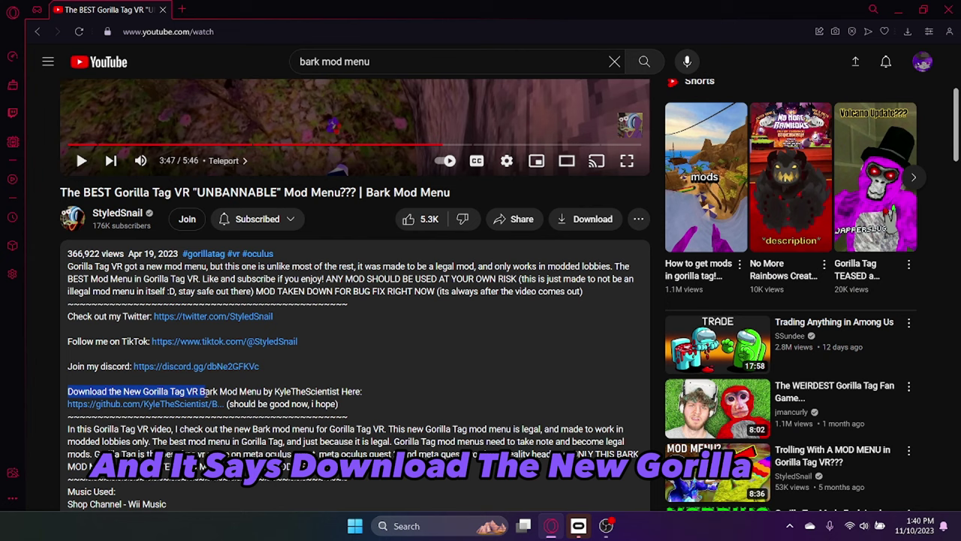
left_click_drag(236, 394, 276, 395)
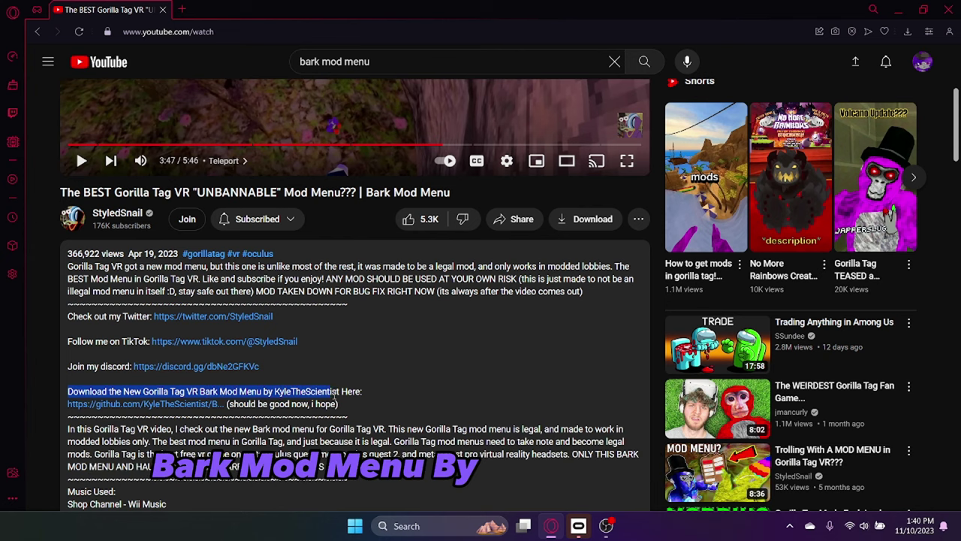
- Follow the GitHub link to the Bark v1.4.0 release, download Bark-1.4.0.dll, and dismiss Save As
left_click(125, 404)
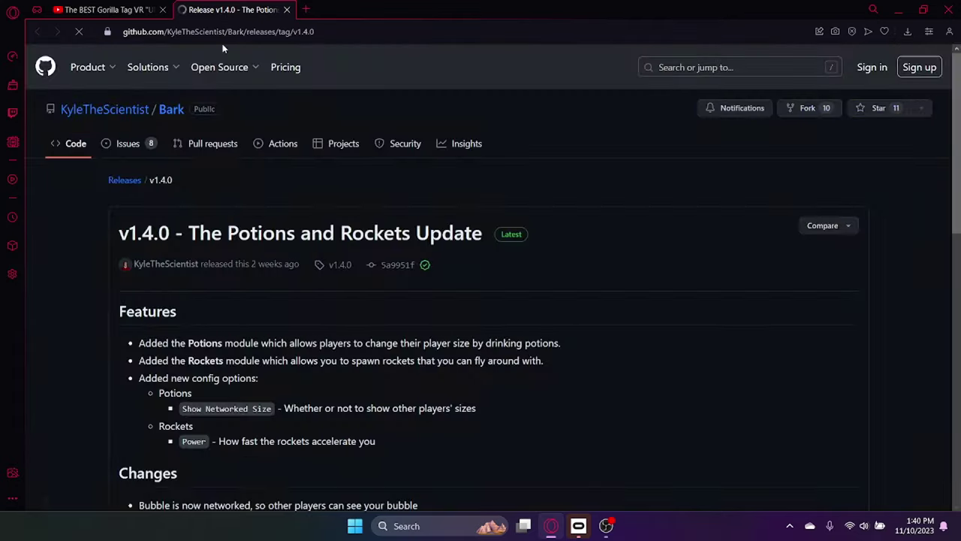
scroll(385, 293, "down", 3)
scroll(386, 293, "down", 7)
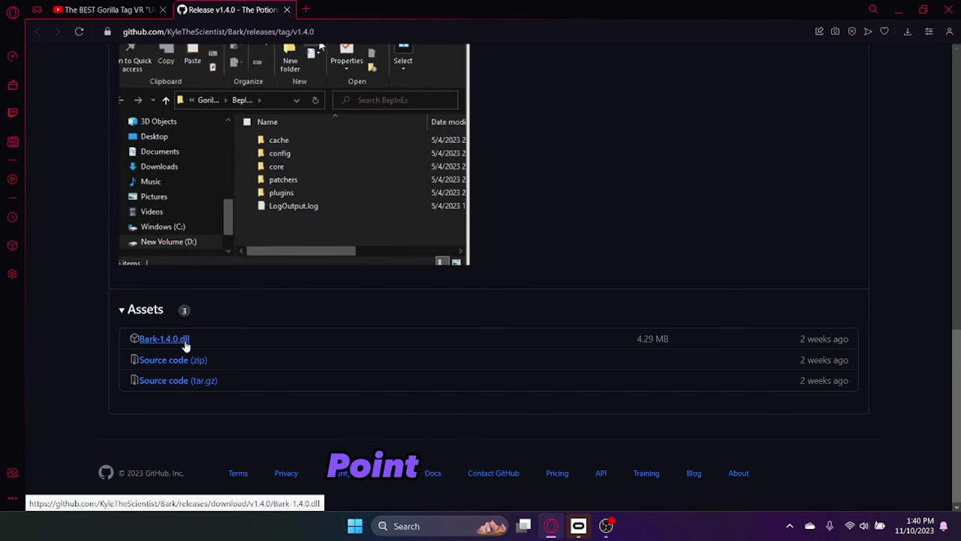
left_click(185, 340)
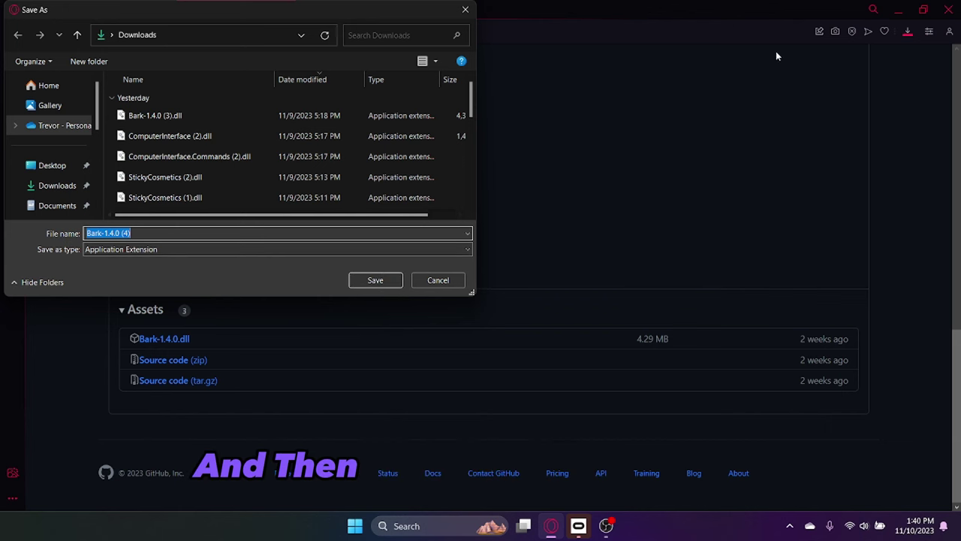
left_click(464, 10)
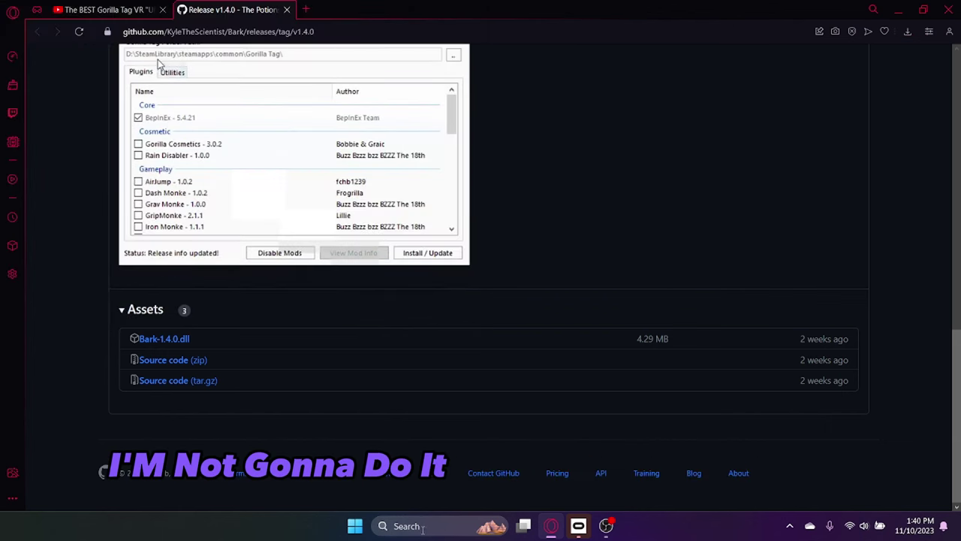
- Launch MonkeModManager (1).exe via a 'mon' Windows search and scroll its plugins down to Libraries
left_click(407, 525)
type("monkeModManager.exe")
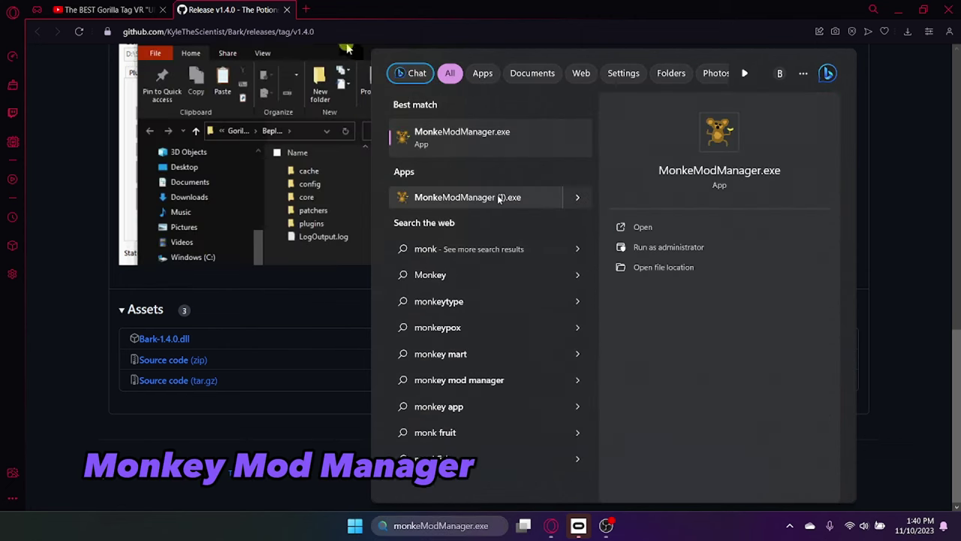
left_click(505, 197)
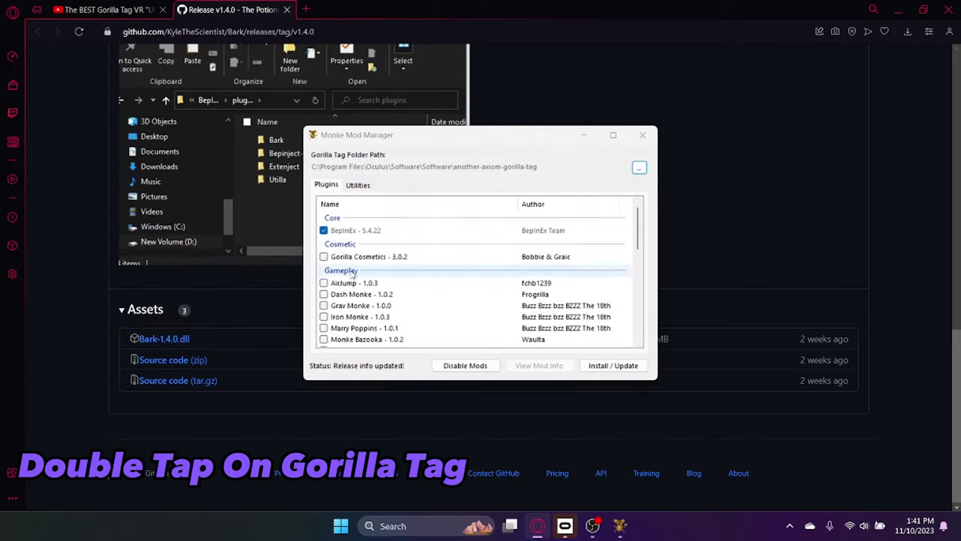
scroll(404, 264, "down", 10)
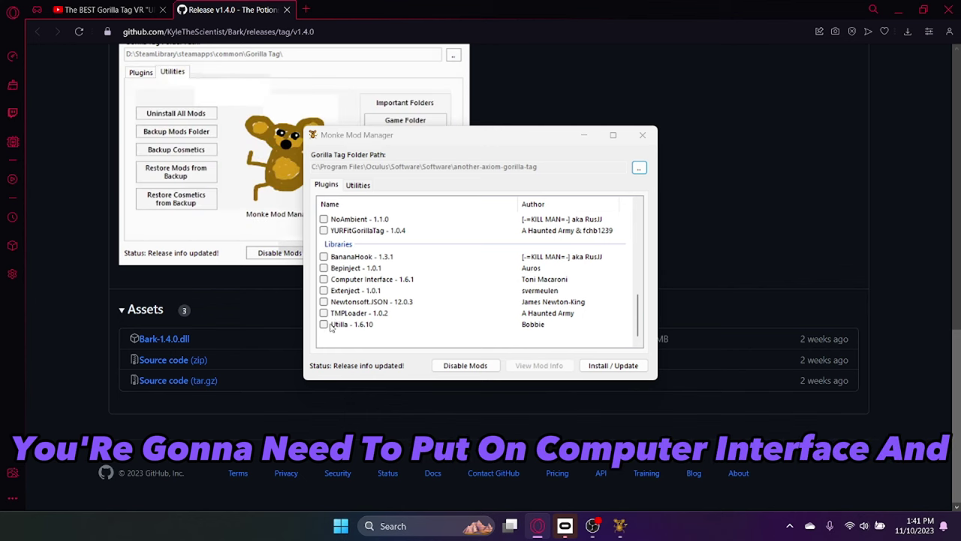
- From the manager's Utilities tab, open the Gorilla Tag BepInEx folder and its plugins subfolder
left_click(357, 184)
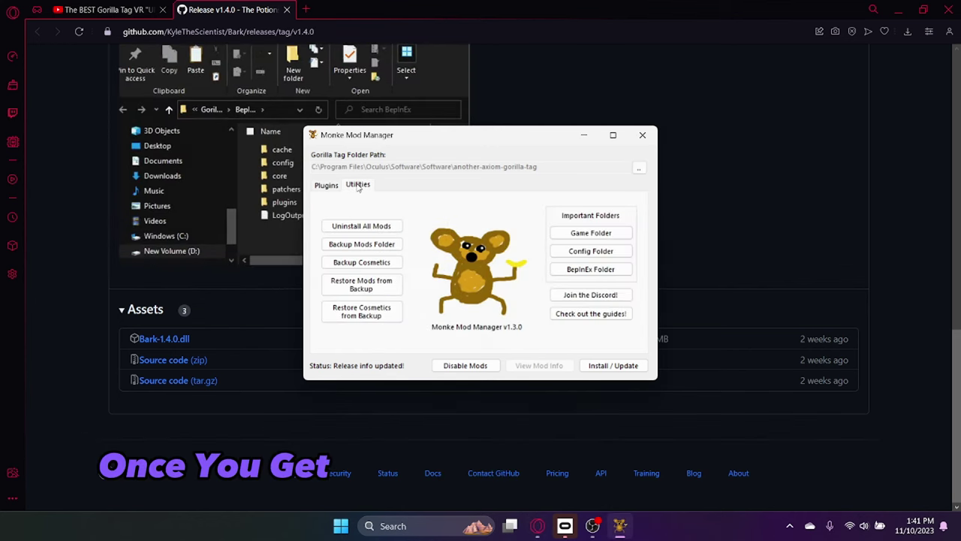
left_click(594, 272)
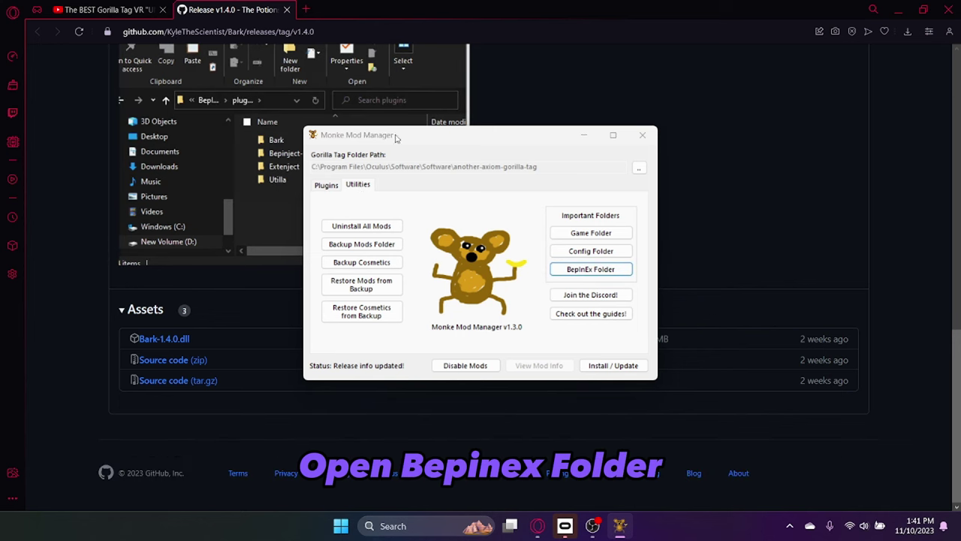
left_click_drag(397, 139, 580, 187)
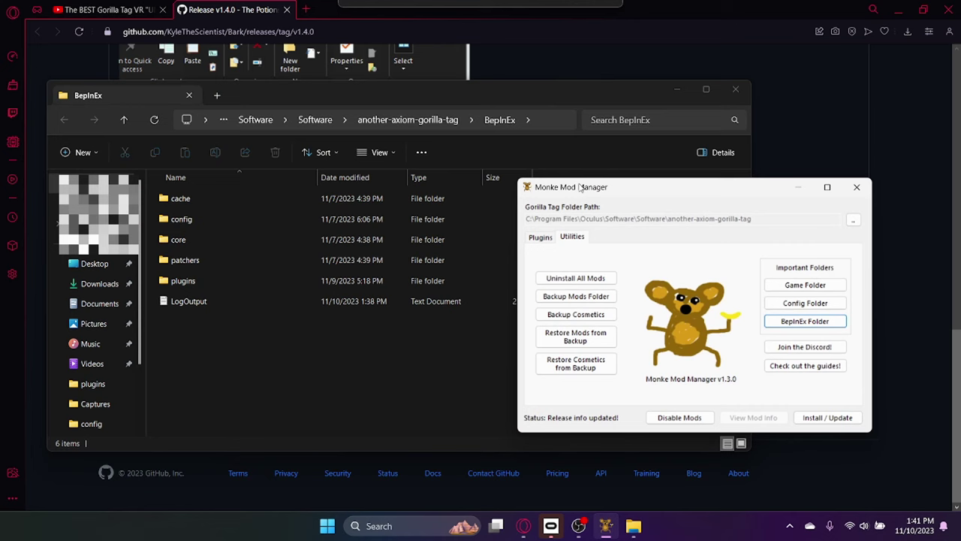
double_click(198, 280)
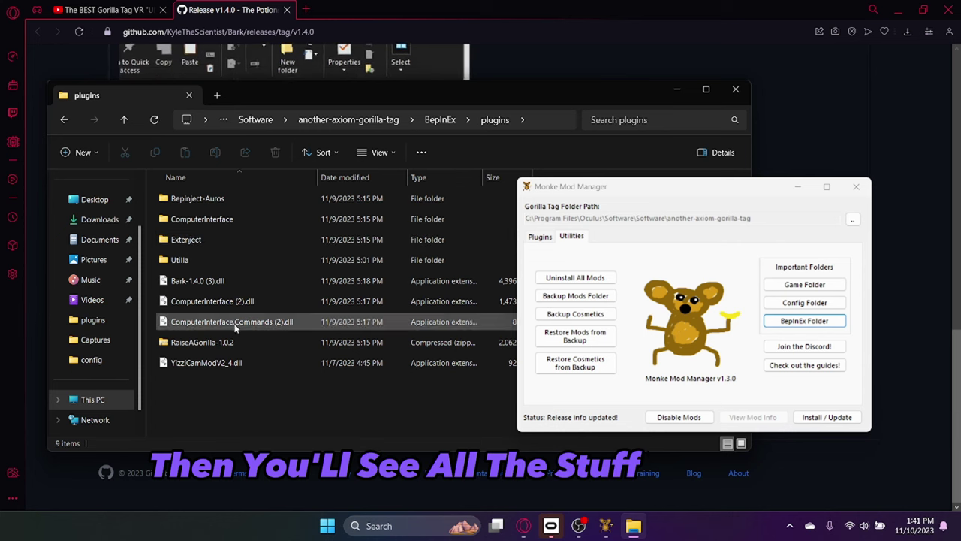
- Move the mod manager aside and bring up Opera's downloads list
mouse_move(559, 194)
left_mouse_down()
mouse_move(499, 372)
mouse_move(501, 326)
left_mouse_up()
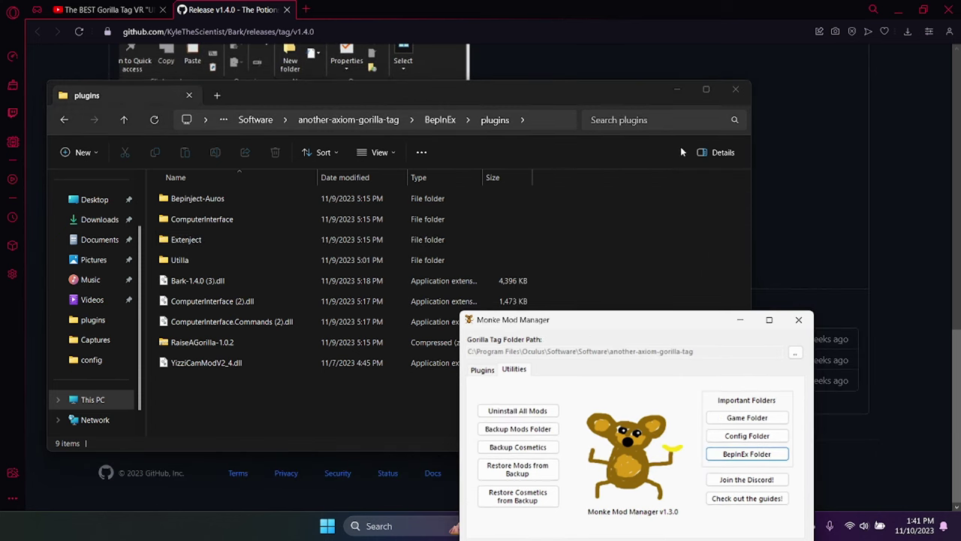
left_click(324, 196)
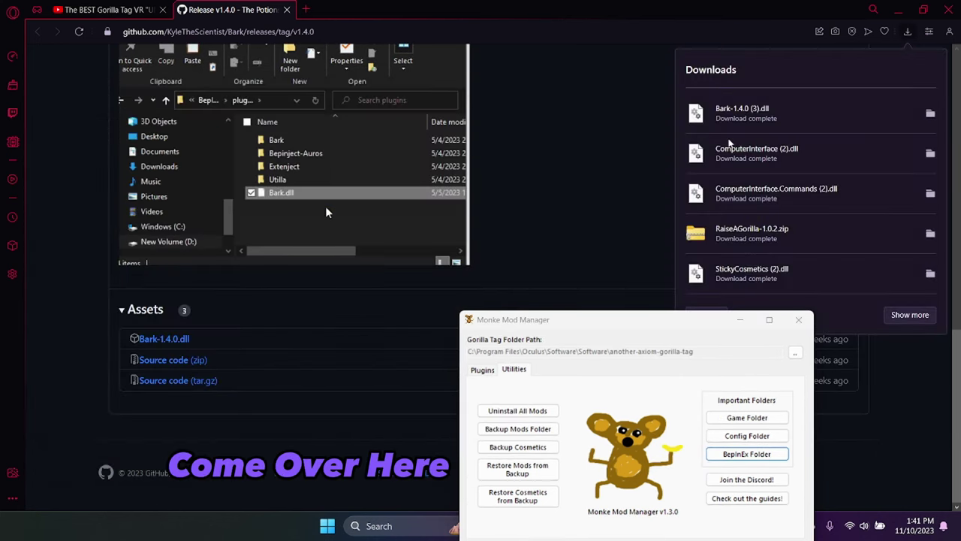
left_click_drag(744, 114, 647, 113)
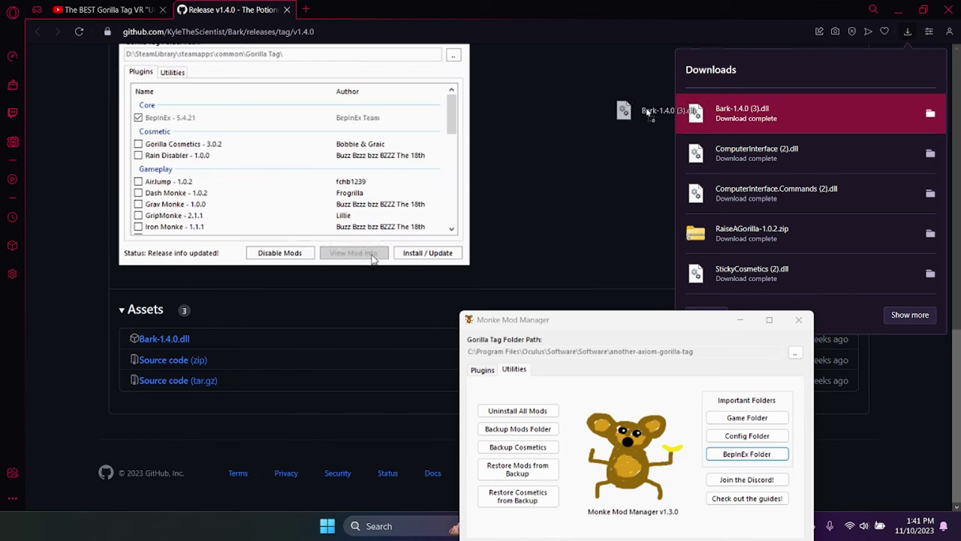
left_click(171, 73)
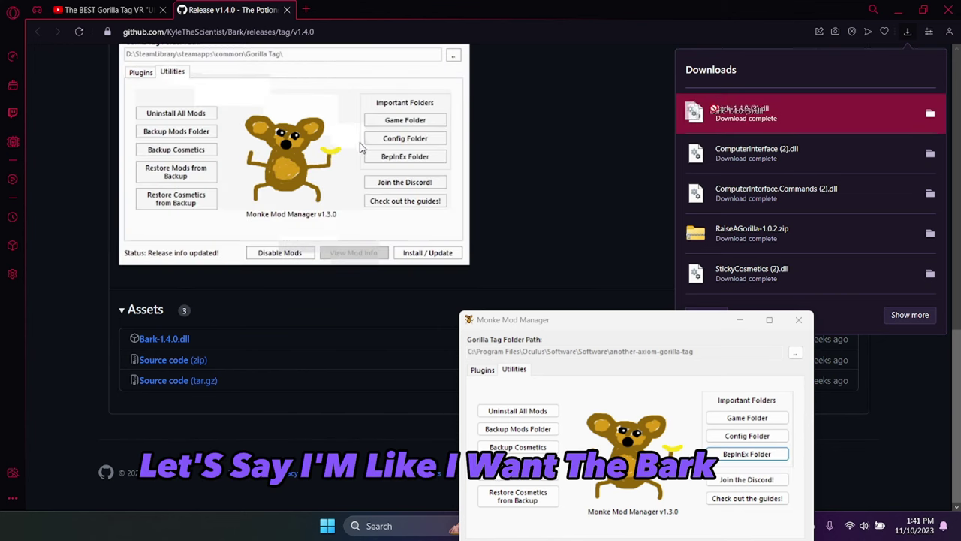
left_click(376, 160)
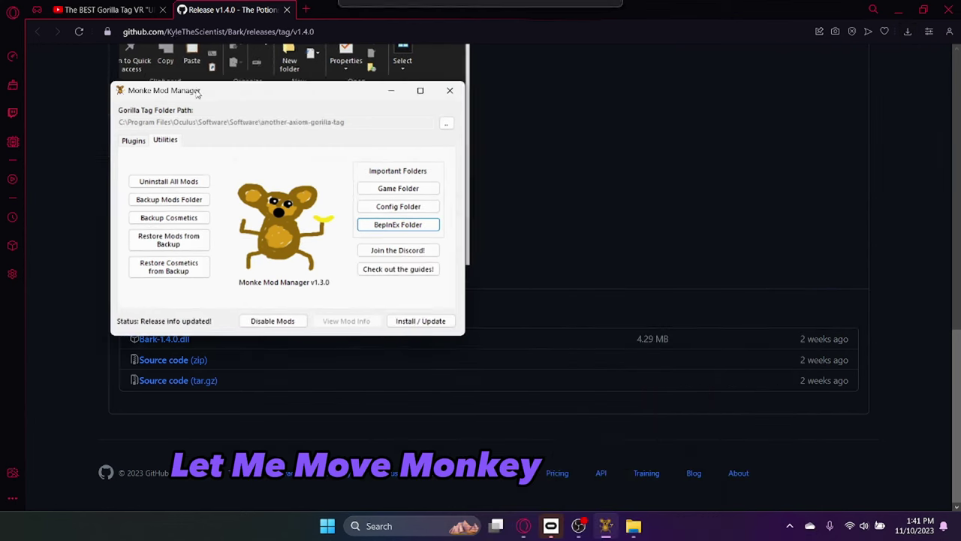
- Drop Bark-1.4.0 (3).dll from Opera's downloads into the plugins folder and dismiss the replace prompt
left_click(906, 32)
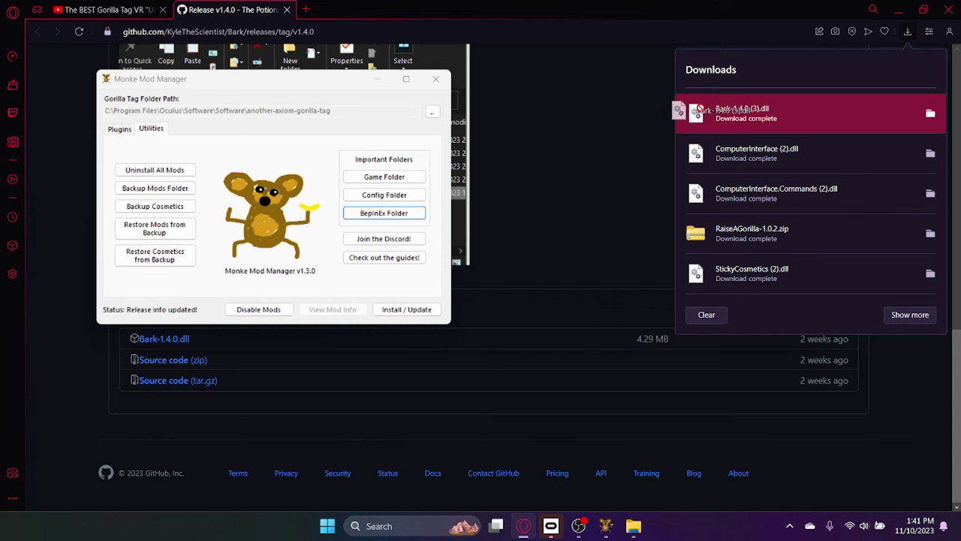
left_click_drag(610, 187, 600, 445)
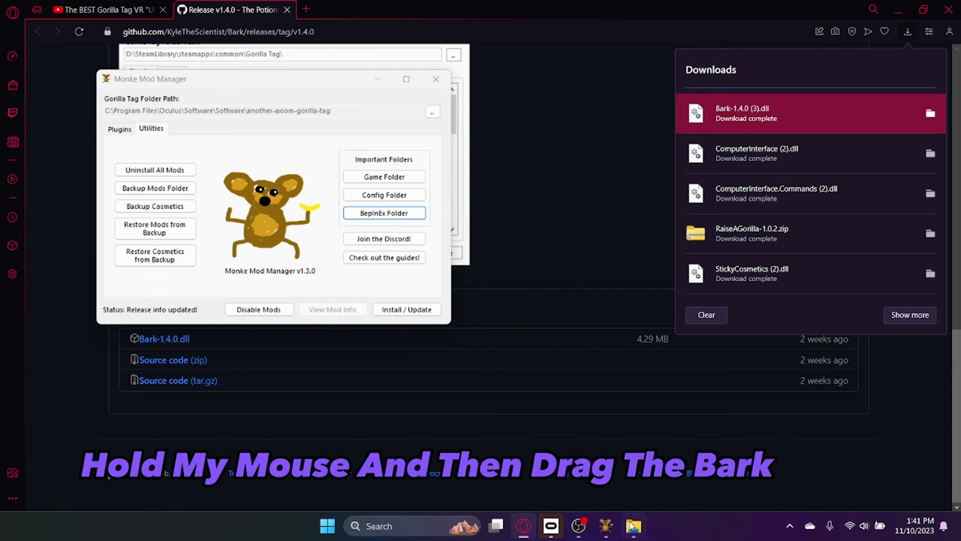
left_click_drag(630, 510, 639, 516)
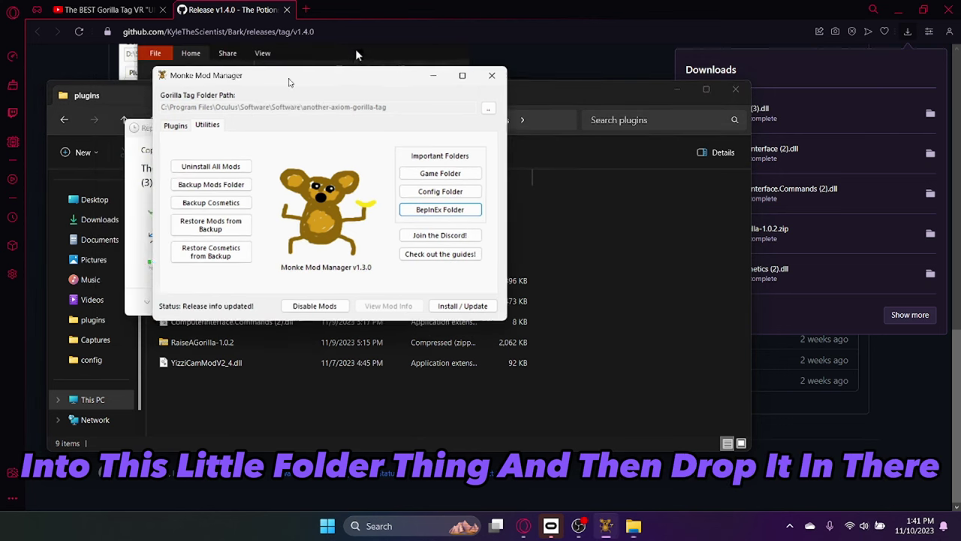
left_click_drag(234, 86, 603, 105)
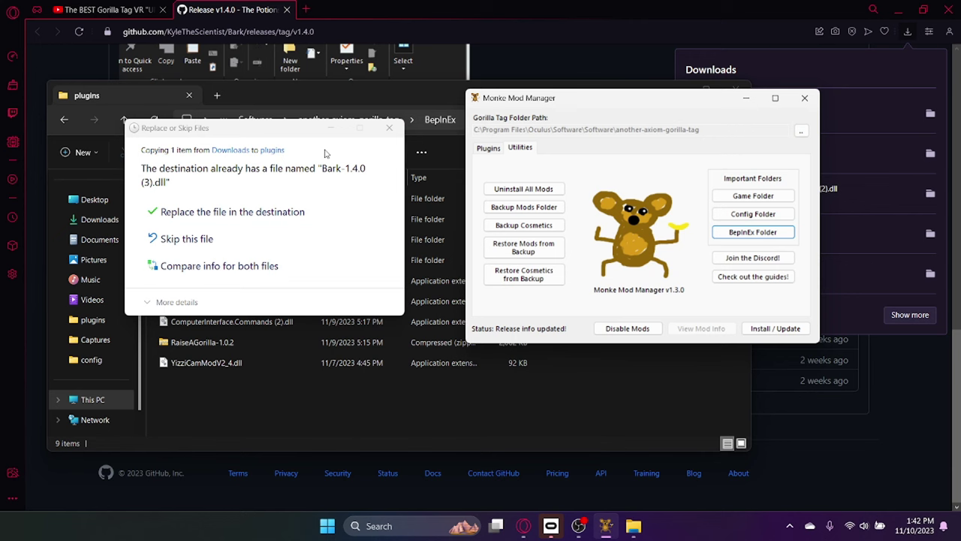
left_click(392, 130)
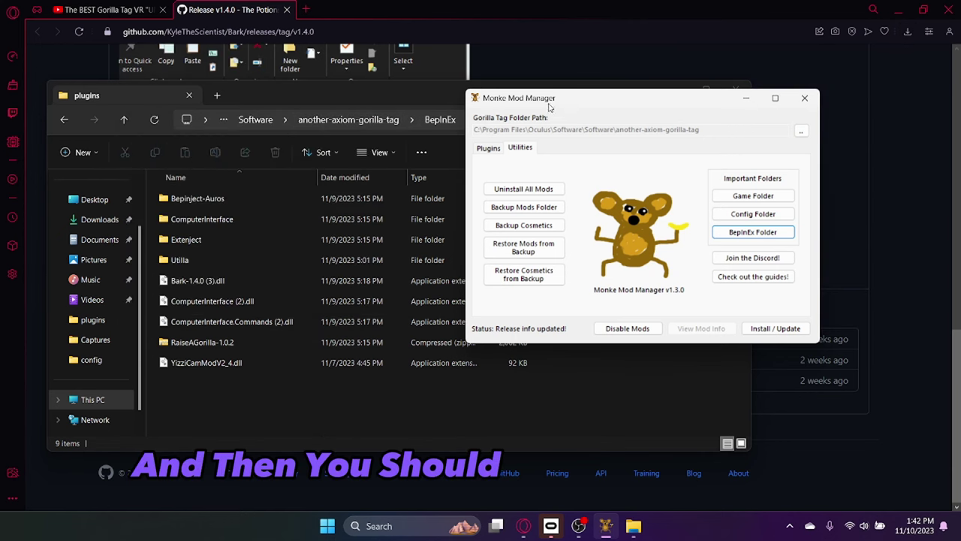
mouse_move(549, 105)
left_mouse_down()
mouse_move(538, 73)
mouse_move(579, 52)
left_mouse_up()
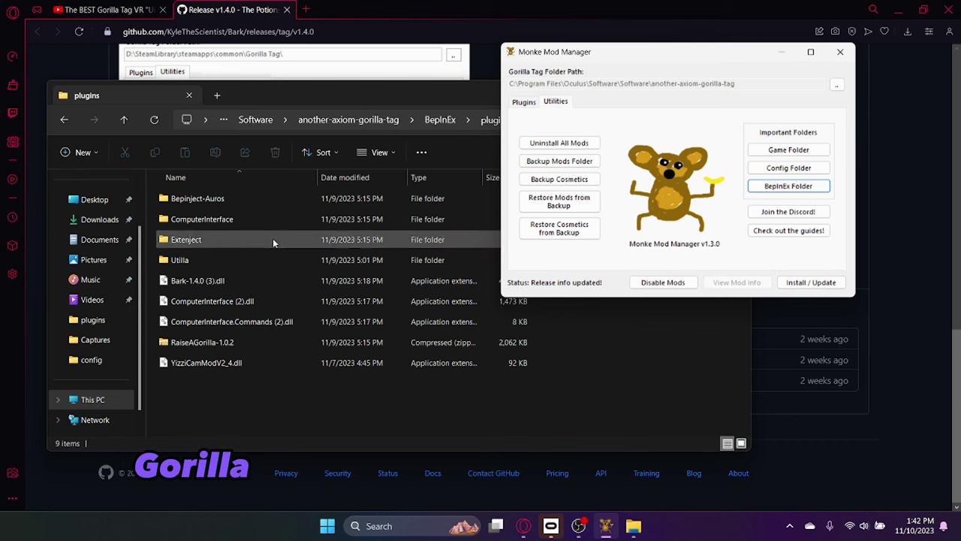
mouse_move(619, 52)
left_mouse_down()
mouse_move(724, 158)
mouse_move(380, 185)
left_mouse_up()
left_click(578, 525)
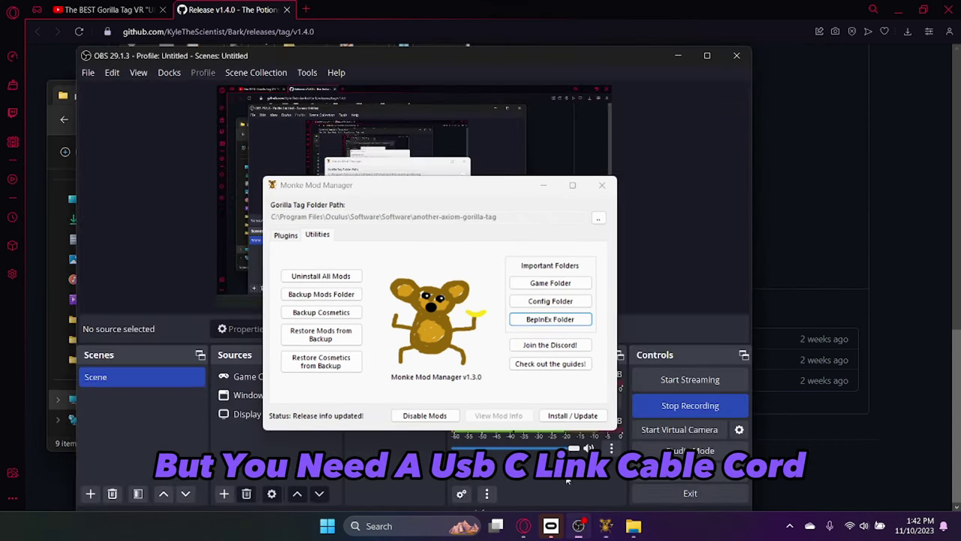
mouse_move(351, 191)
left_mouse_down()
mouse_move(421, 164)
mouse_move(633, 158)
mouse_move(640, 117)
left_mouse_up()
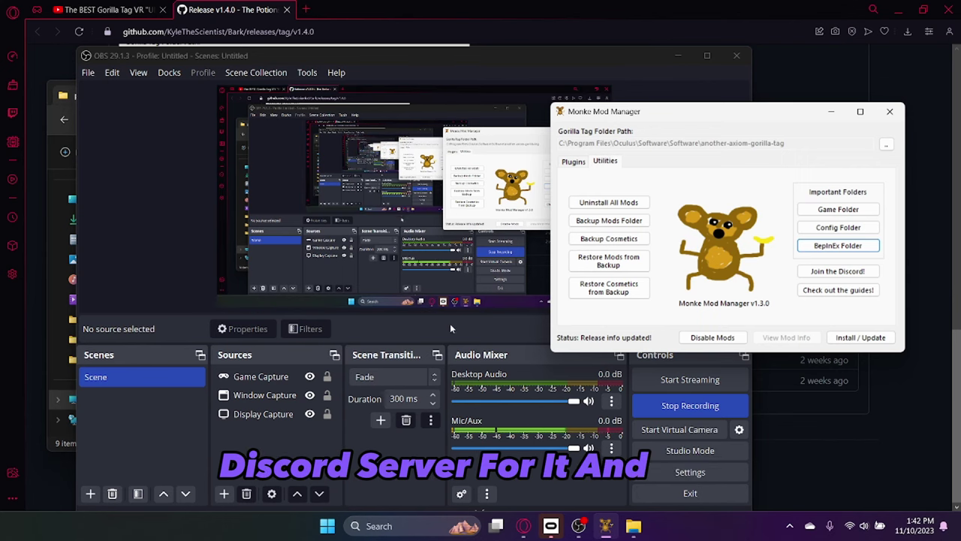
mouse_move(605, 119)
left_mouse_down()
mouse_move(386, 162)
mouse_move(607, 310)
mouse_move(452, 208)
mouse_move(467, 188)
mouse_move(450, 127)
left_mouse_up()
mouse_move(555, 530)
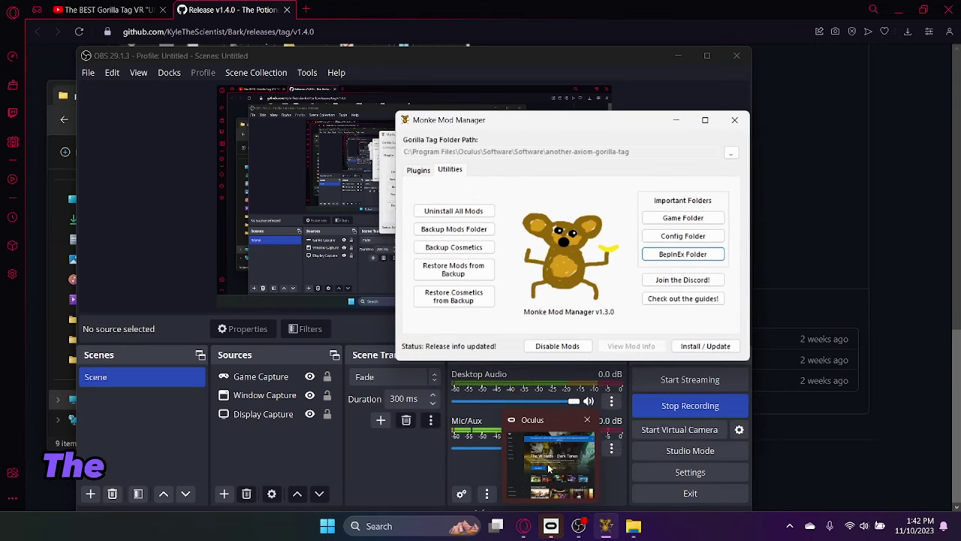
mouse_move(540, 466)
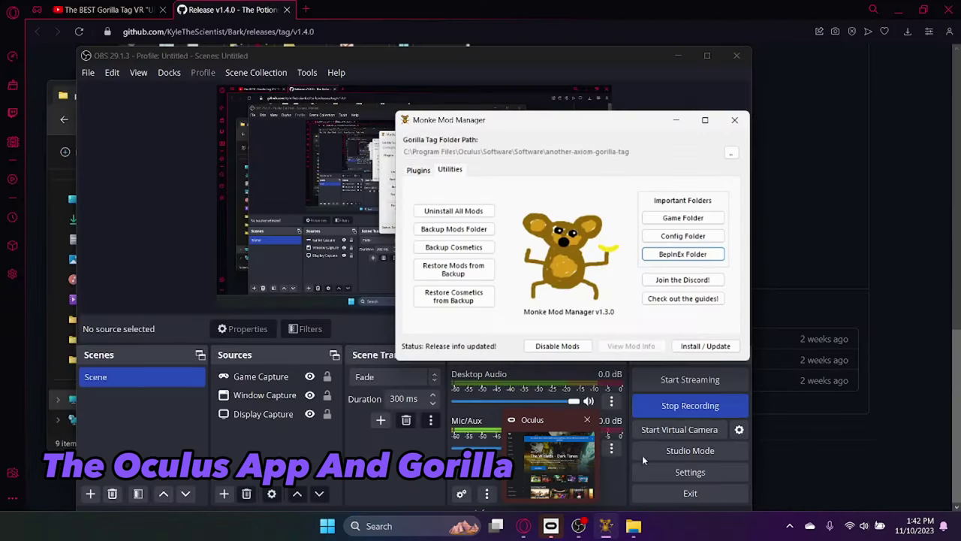
mouse_move(467, 113)
left_mouse_down()
mouse_move(458, 118)
mouse_move(475, 178)
mouse_move(508, 122)
mouse_move(392, 165)
mouse_move(439, 224)
mouse_move(593, 193)
mouse_move(232, 99)
mouse_move(146, 62)
mouse_move(316, 64)
mouse_move(492, 353)
mouse_move(632, 406)
mouse_move(610, 133)
mouse_move(629, 99)
left_mouse_up()
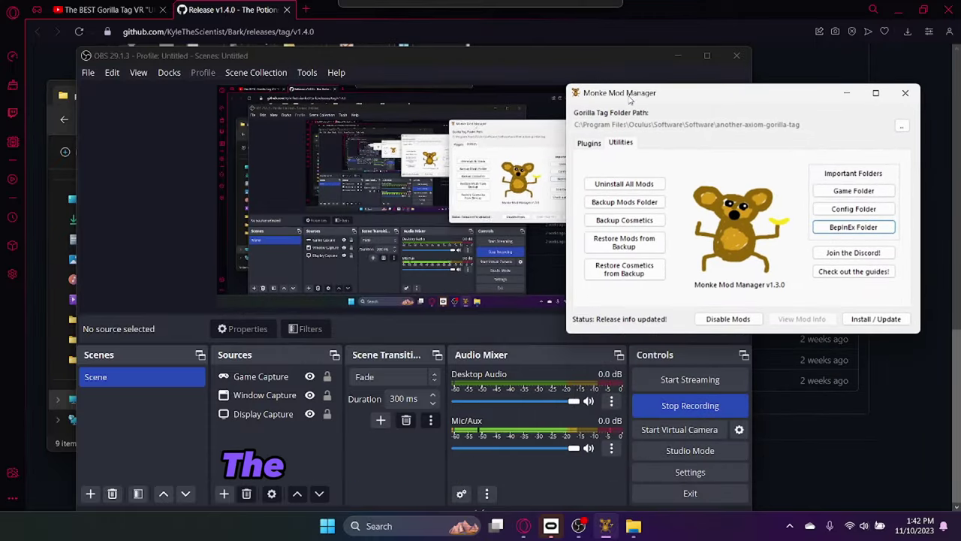